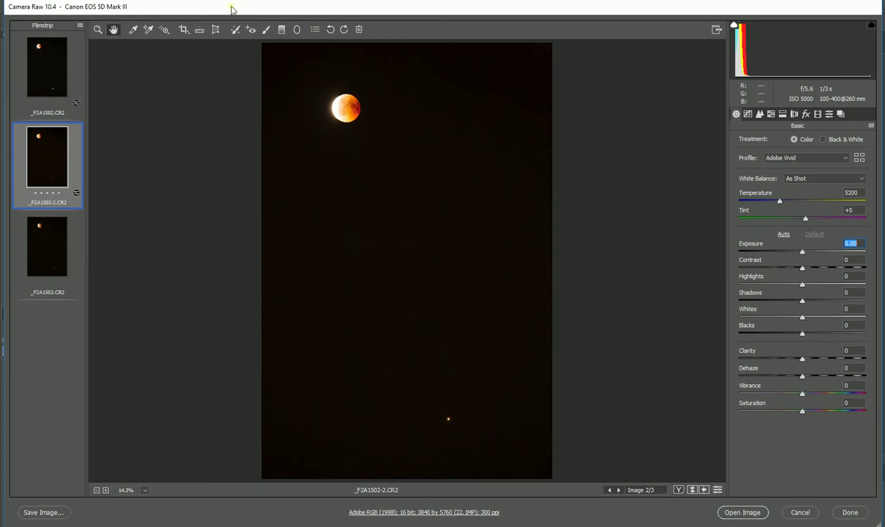
drag(232, 9, 409, 492)
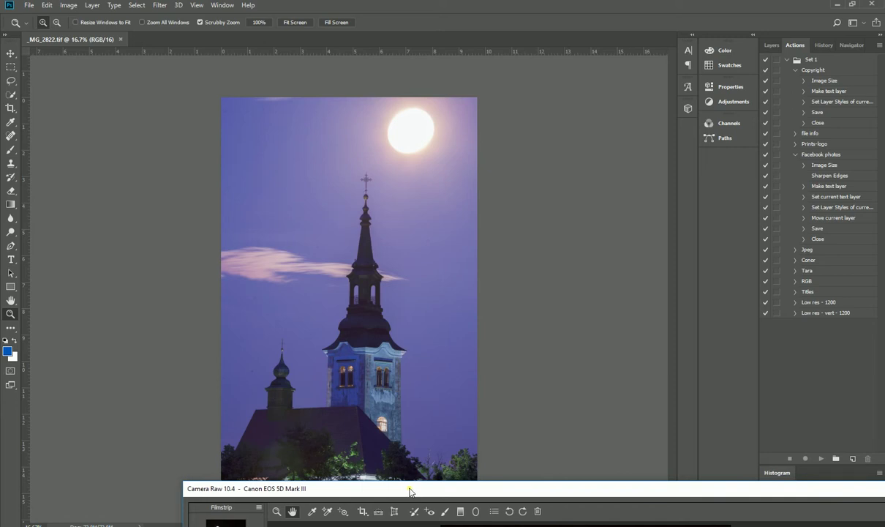
drag(410, 491, 410, 489)
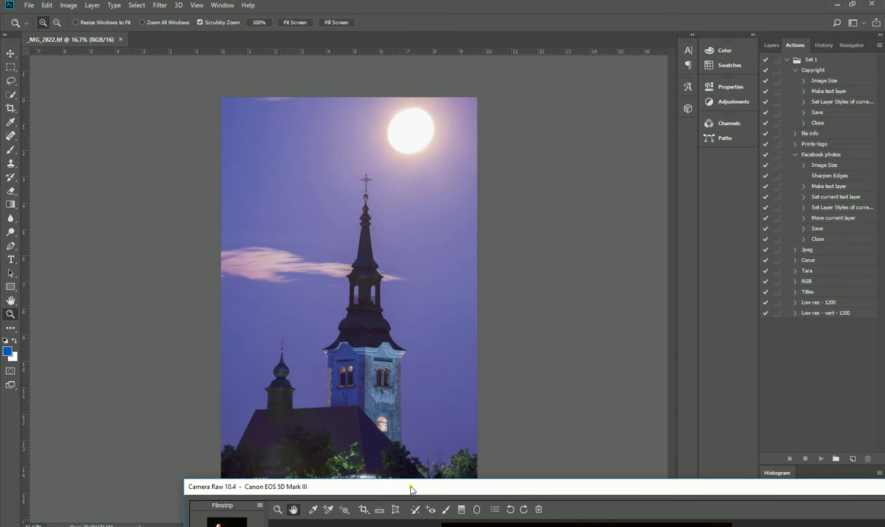
drag(411, 488, 412, 480)
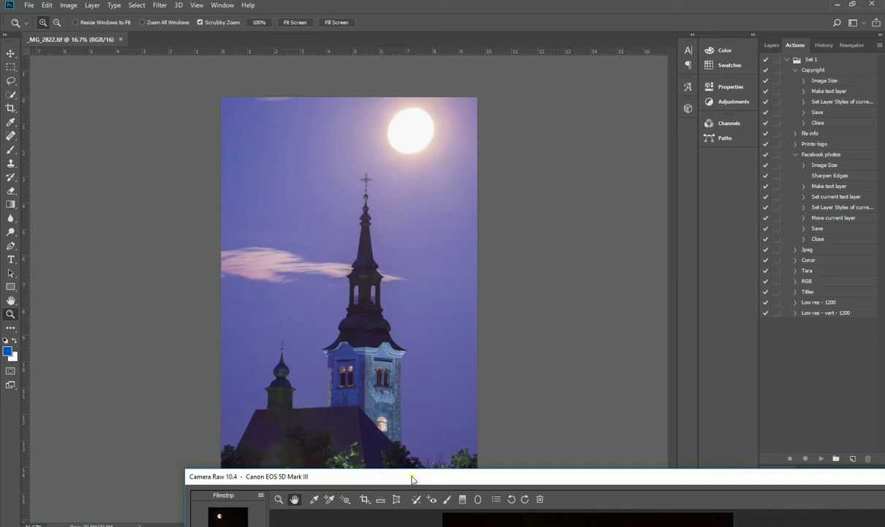
drag(412, 479, 231, 12)
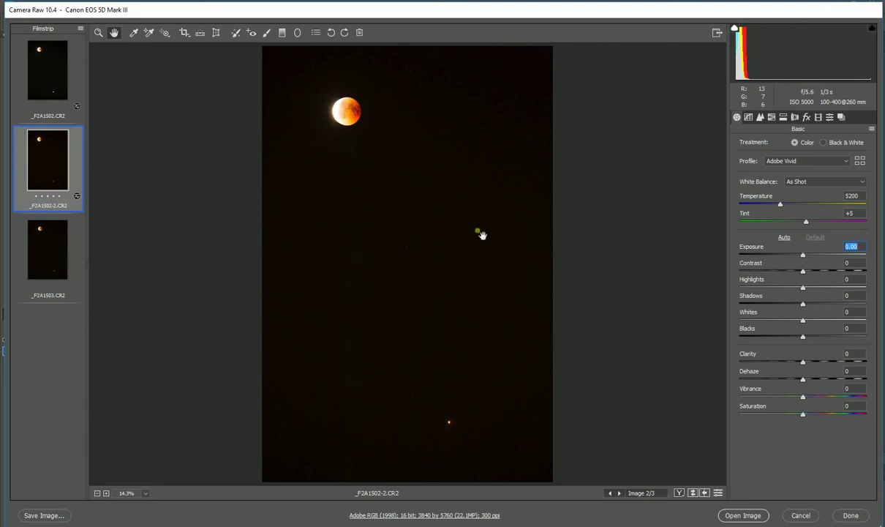
right_click(373, 219)
click(430, 221)
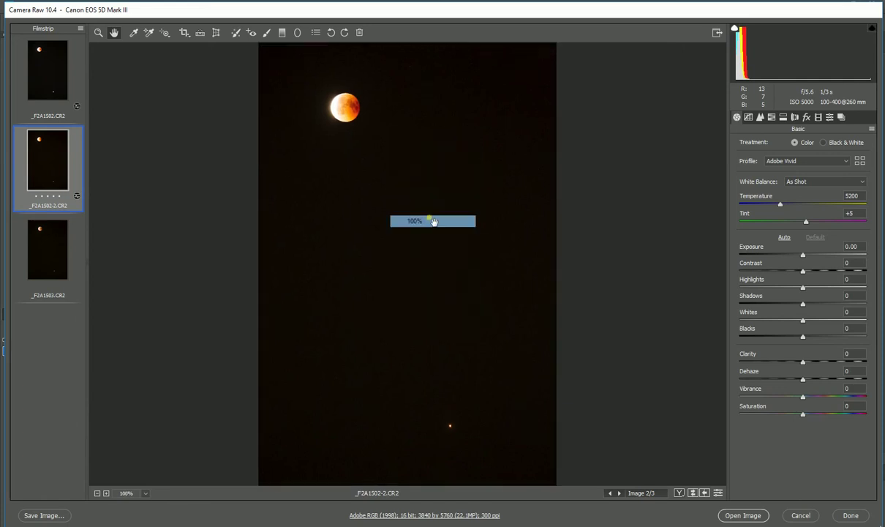
drag(490, 273, 449, 203)
right_click(445, 201)
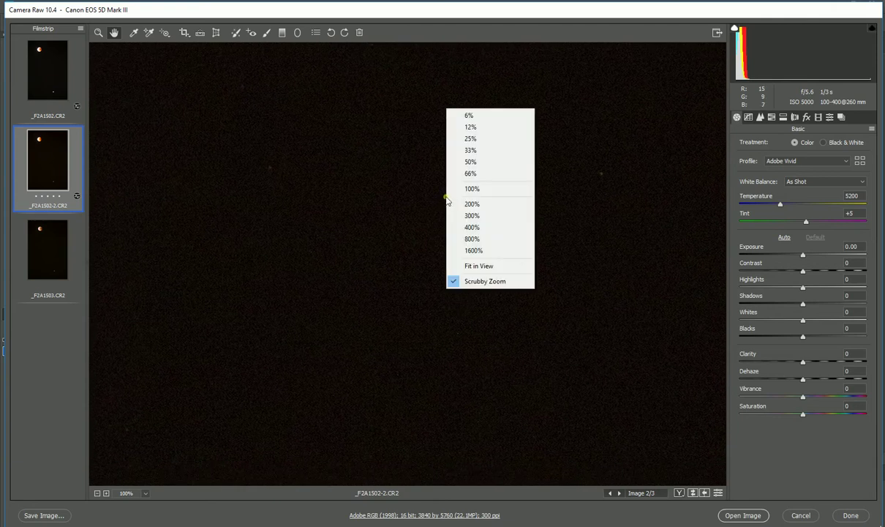
click(482, 267)
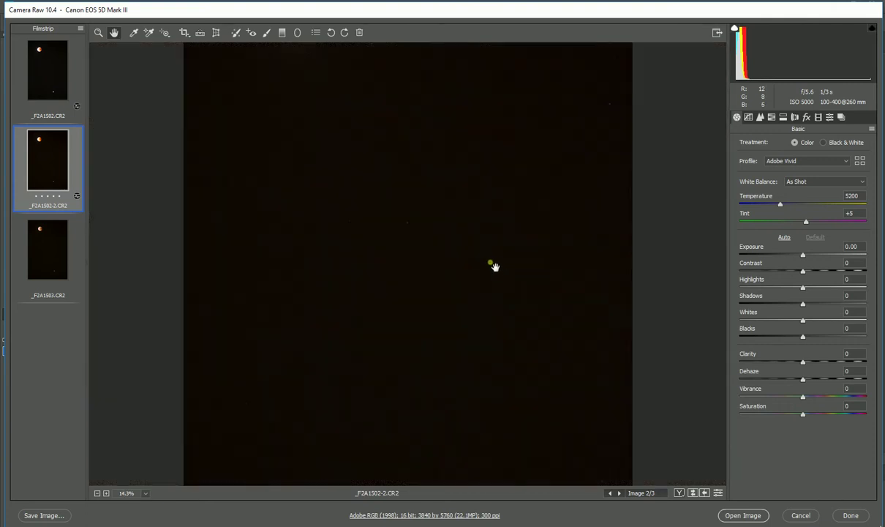
right_click(492, 262)
click(527, 309)
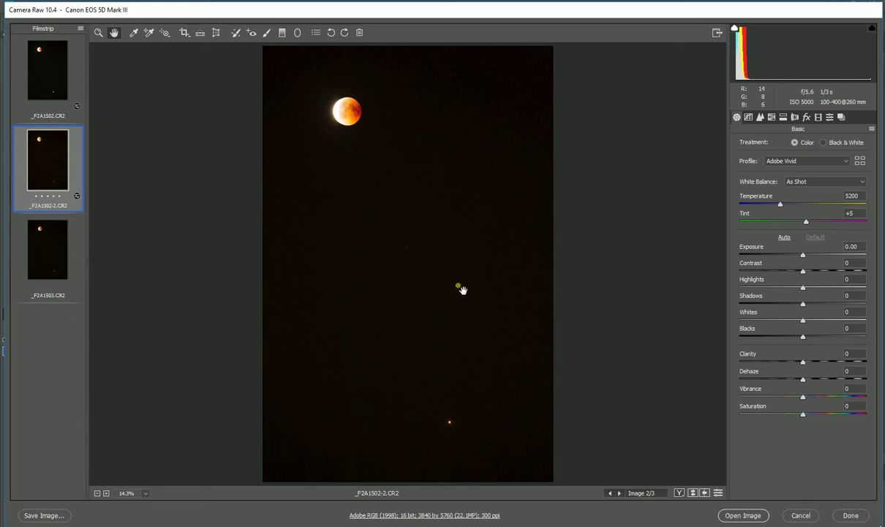
Set _F2A1502-2 to Fluorescent white balance (3800, +21), comparing it against As Shot.
click(861, 183)
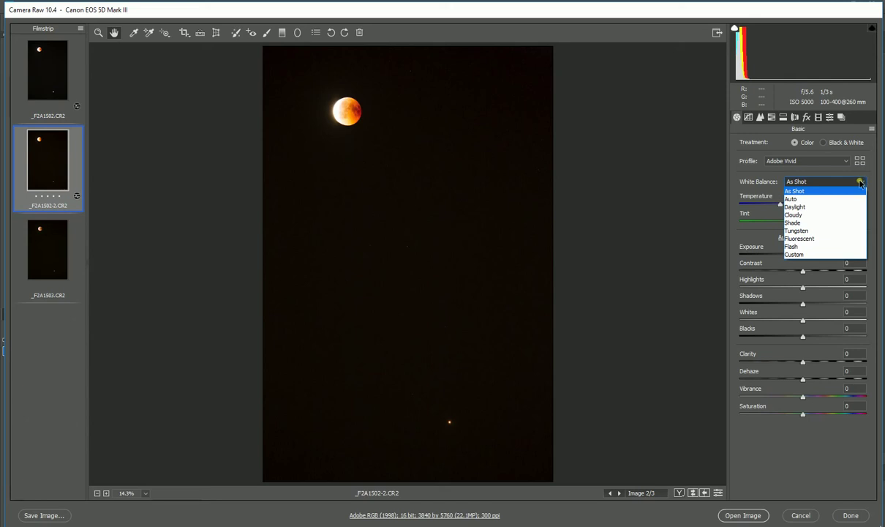
click(801, 239)
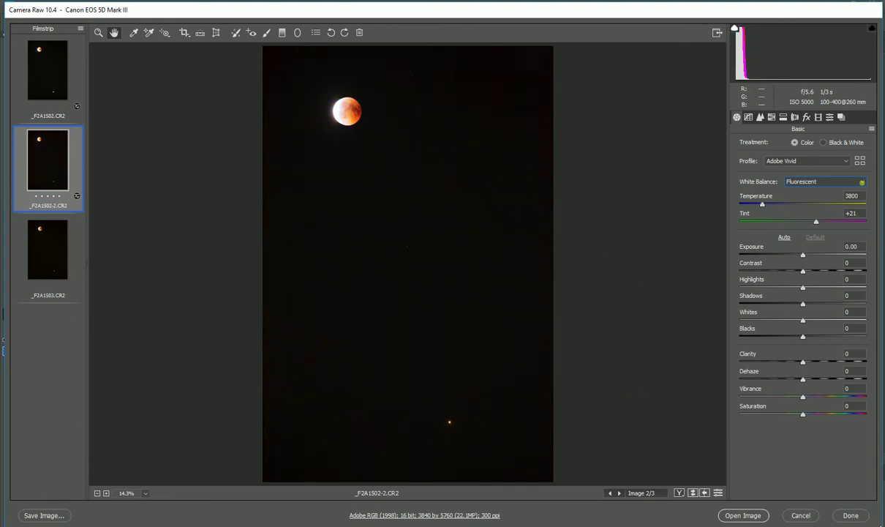
click(815, 181)
click(854, 193)
click(825, 182)
click(823, 233)
Apply Fluorescent white balance to _F2A1503 as well, then compare it with _F2A1502-2.
click(52, 265)
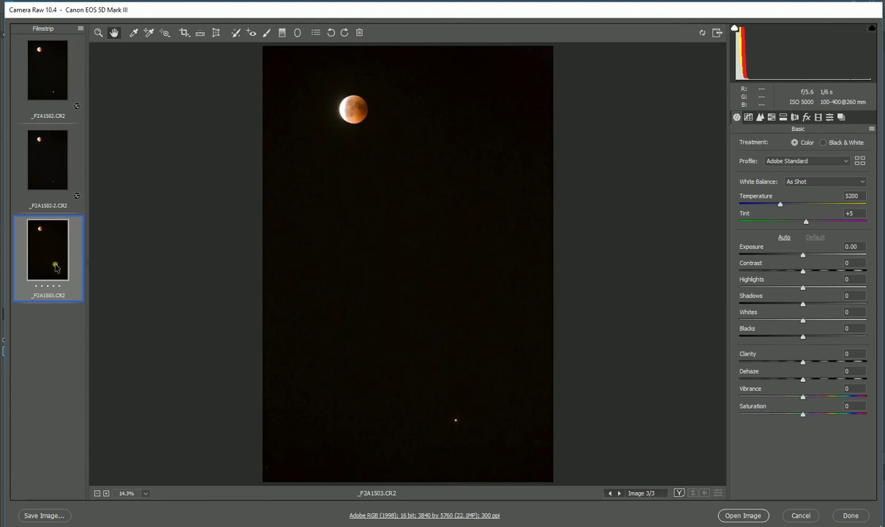
click(811, 182)
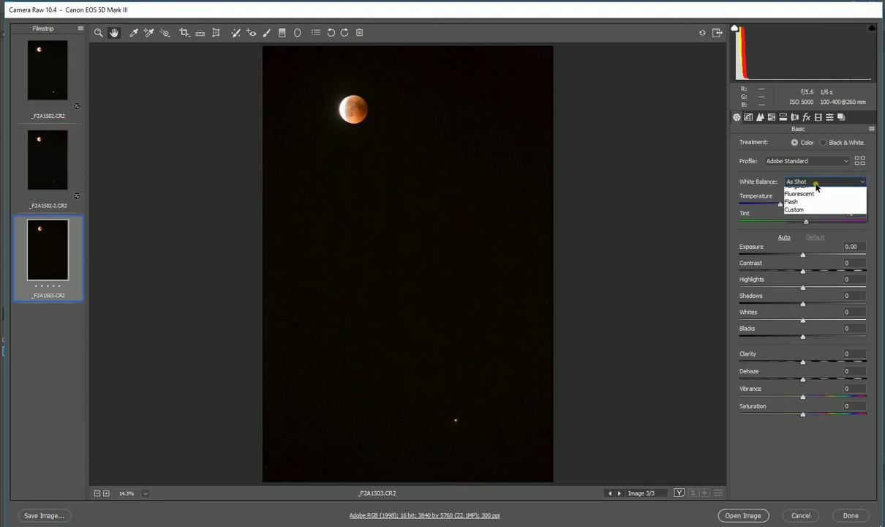
click(801, 239)
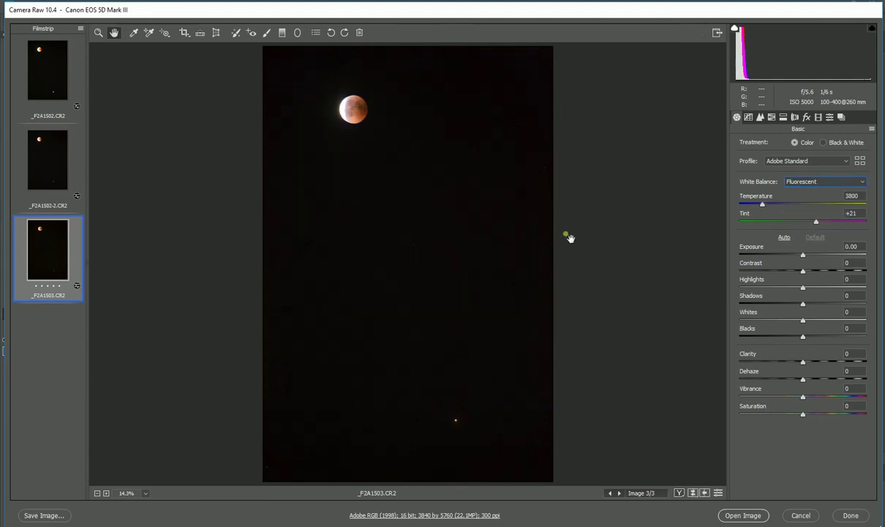
click(55, 189)
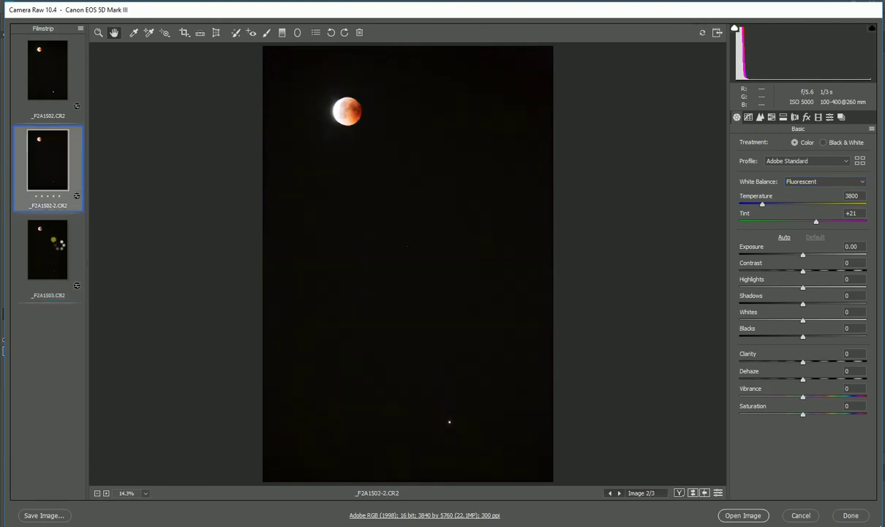
click(54, 241)
Set Clarity to +100 on both _F2A1502-2 and _F2A1503, comparing it against zero.
drag(802, 364, 879, 367)
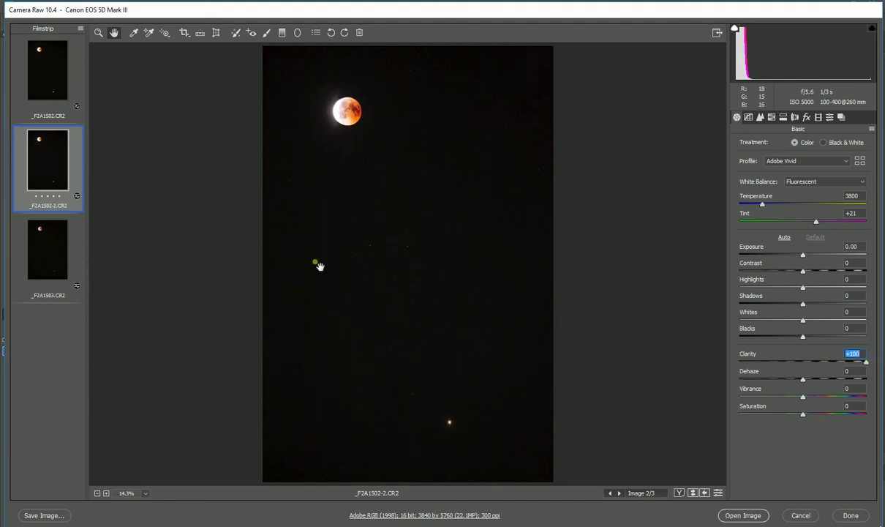
drag(866, 364, 803, 364)
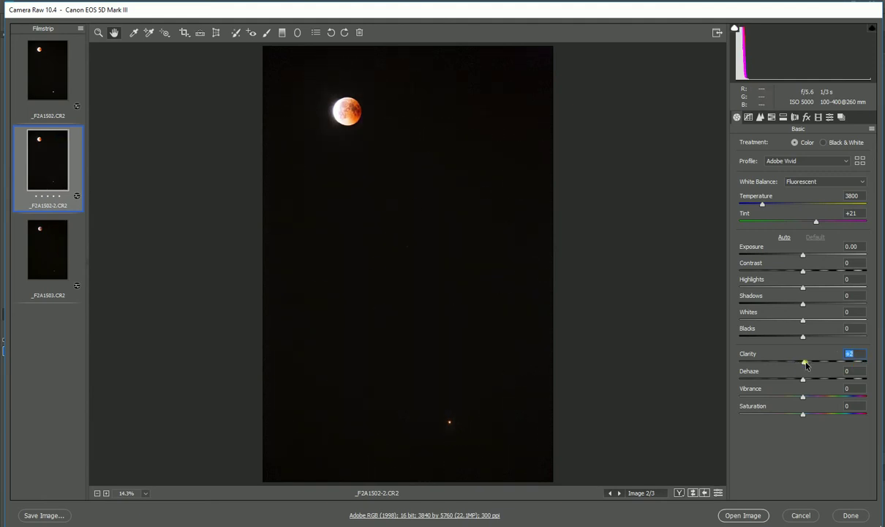
drag(806, 363, 866, 361)
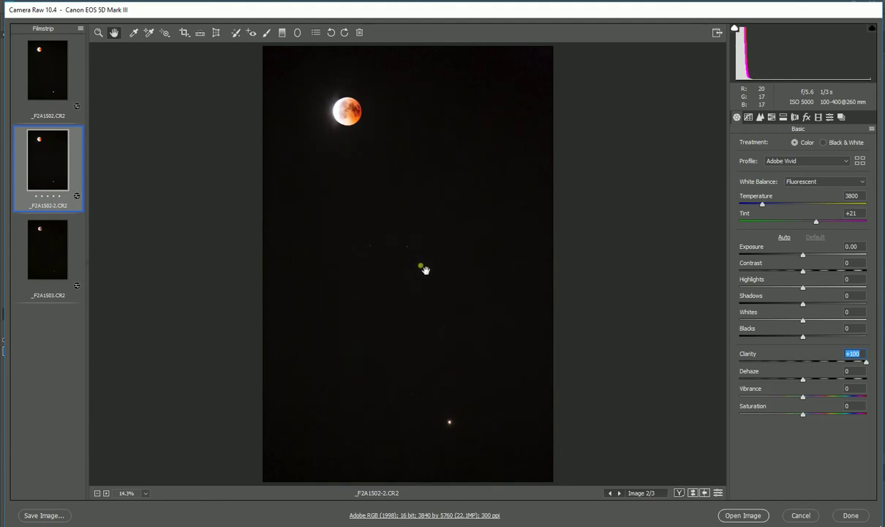
click(58, 241)
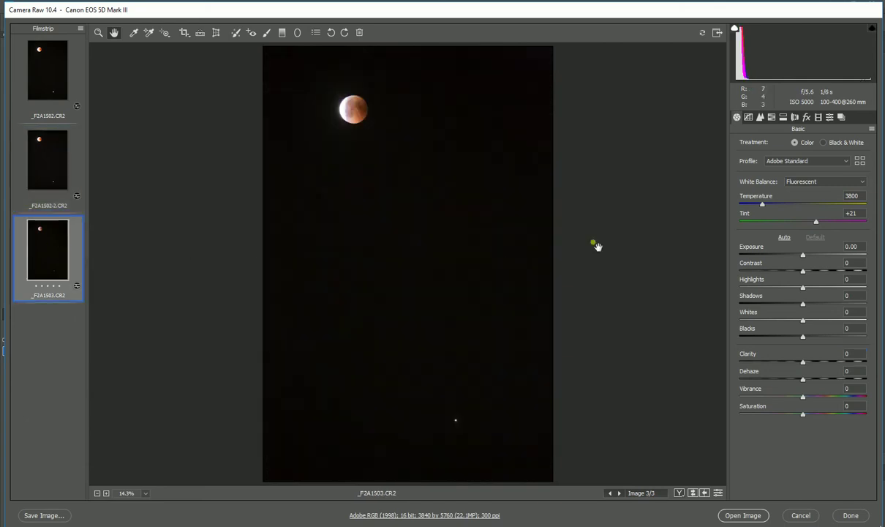
click(809, 361)
drag(810, 366, 867, 362)
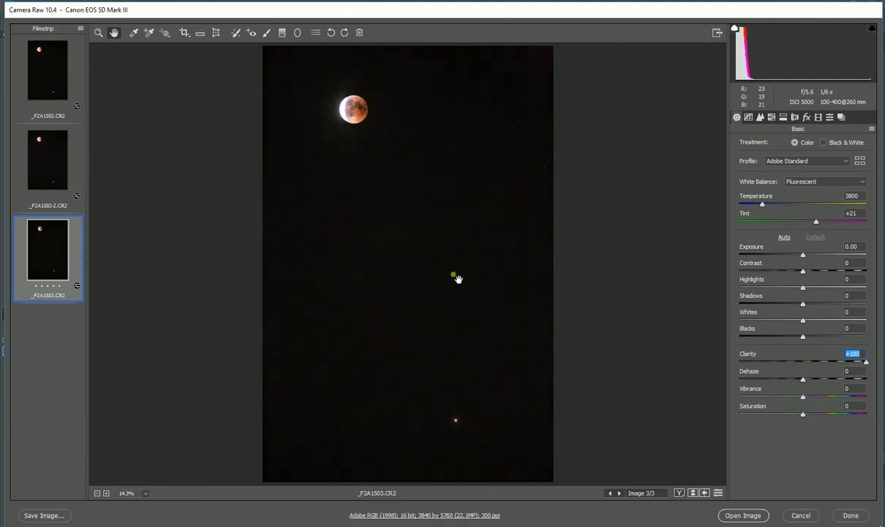
View _F2A1502-2 at 100%, pan across the stars, and compare the noise without Clarity.
click(46, 164)
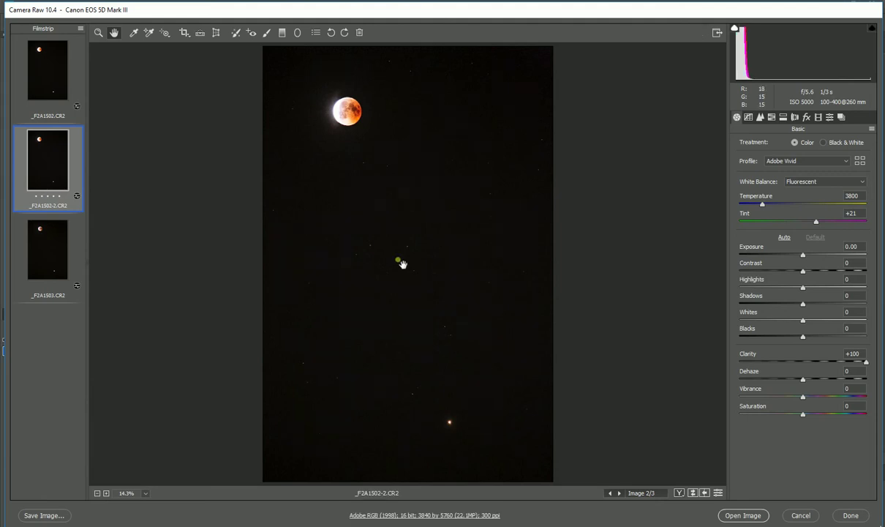
right_click(419, 253)
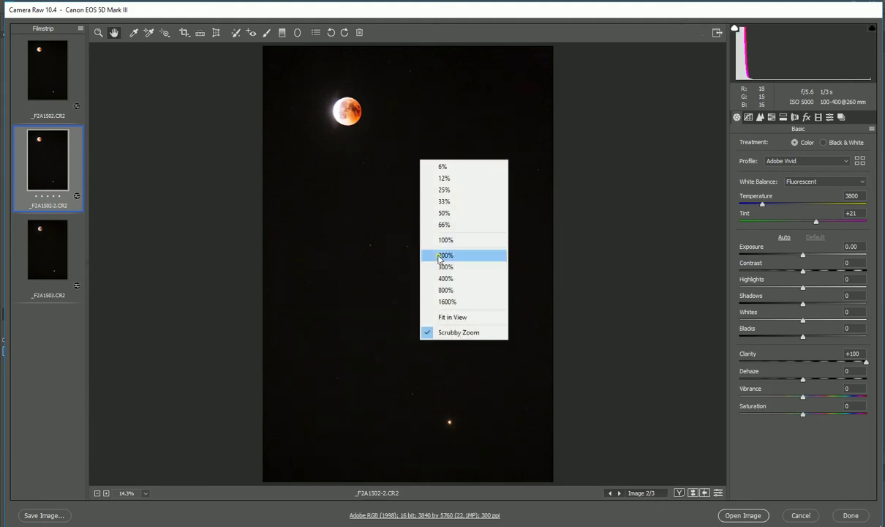
click(452, 241)
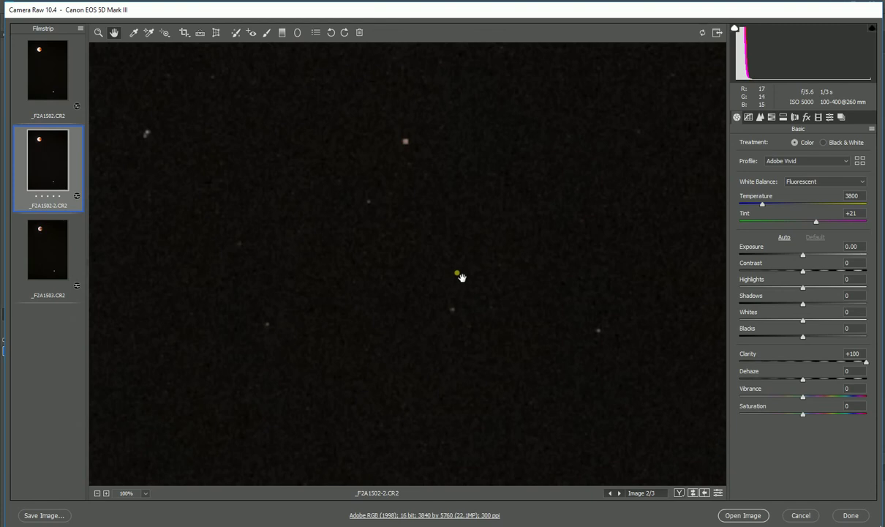
drag(462, 279, 500, 172)
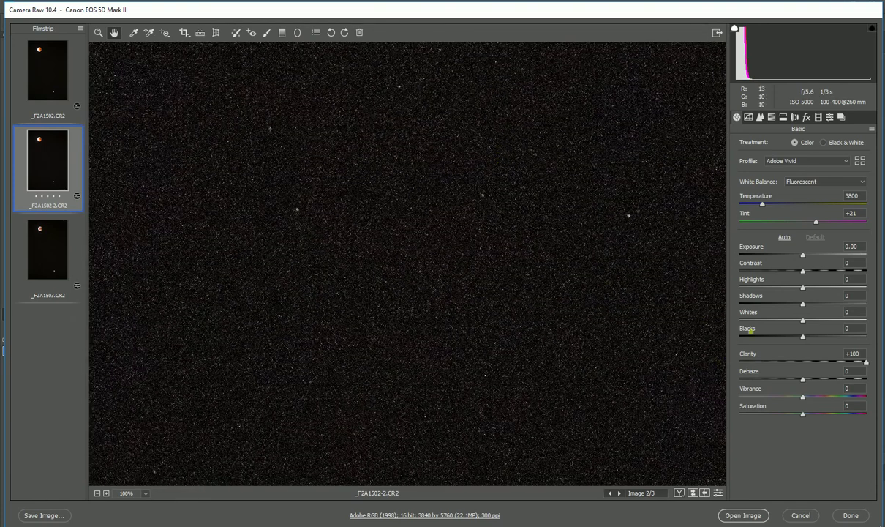
mouse_move(867, 364)
mouse_down()
mouse_move(764, 362)
mouse_move(883, 359)
mouse_up()
In the Detail panel, raise Luminance noise reduction from 0 to 50.
click(760, 117)
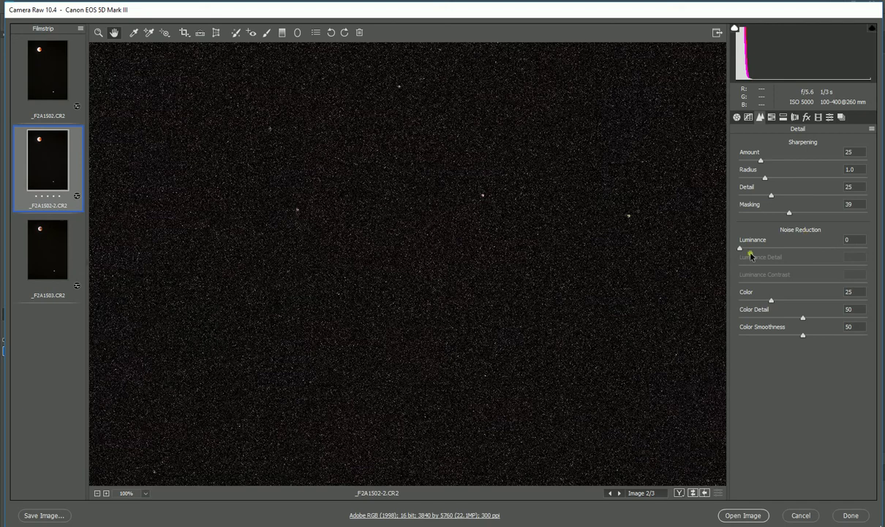
drag(741, 249, 810, 255)
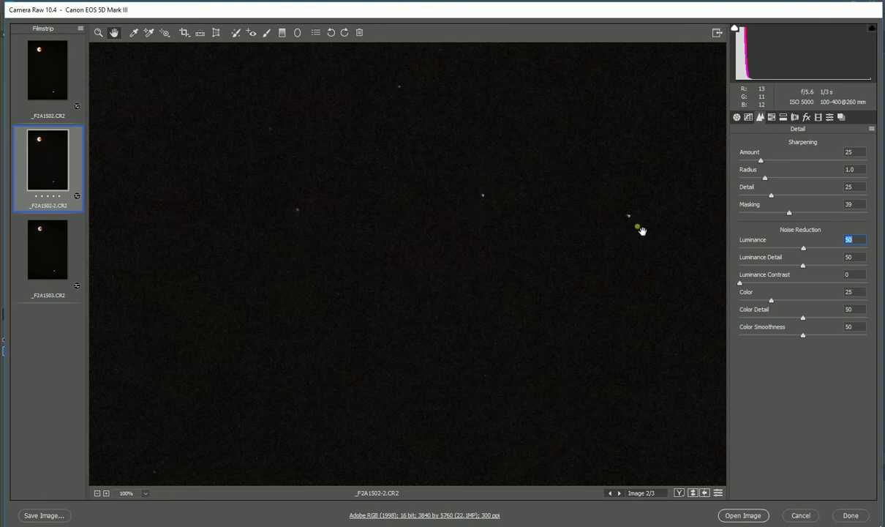
Back in Basic, compare the photo without Clarity, keeping Clarity at +100.
click(736, 117)
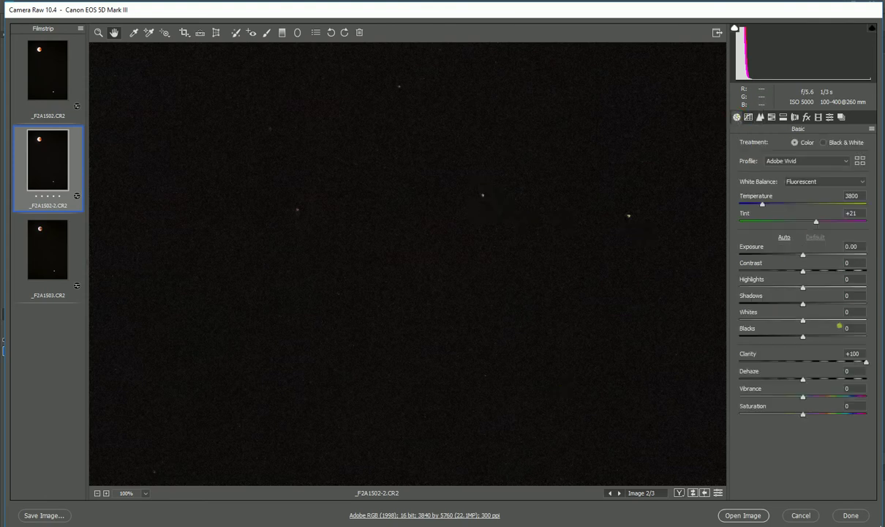
mouse_move(867, 366)
mouse_down()
mouse_move(803, 370)
mouse_move(870, 377)
mouse_up()
Fit the photo in view and go to the Luminance noise reduction setting in Detail.
right_click(349, 249)
click(390, 323)
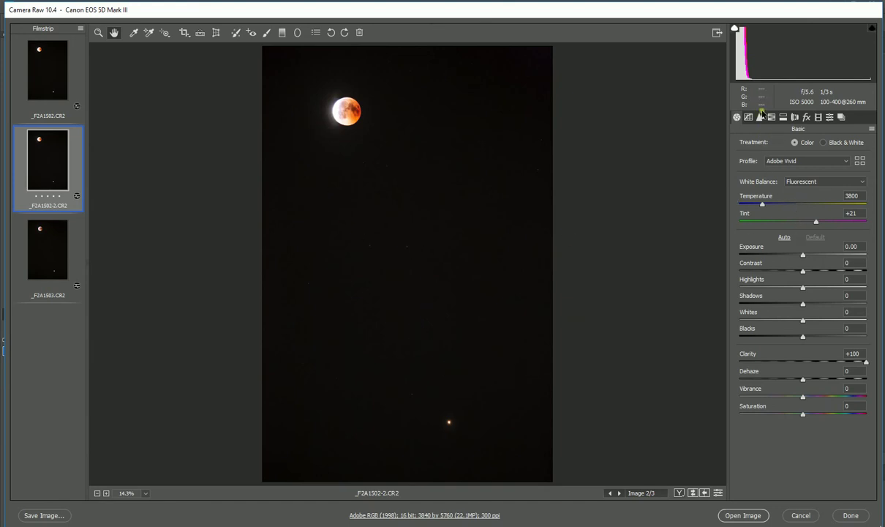
click(761, 117)
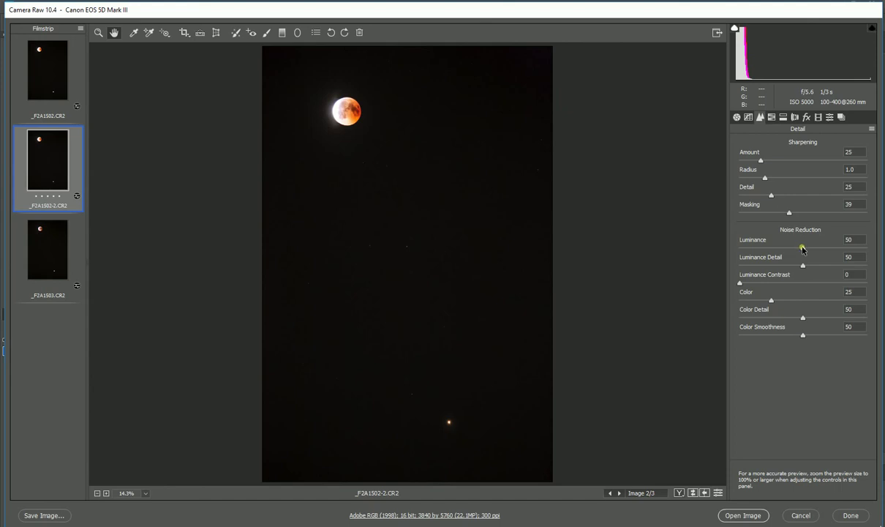
click(803, 249)
Check the stars at 100%, lower Luminance noise reduction to about 25, then fit the photo back in view.
right_click(366, 219)
click(432, 219)
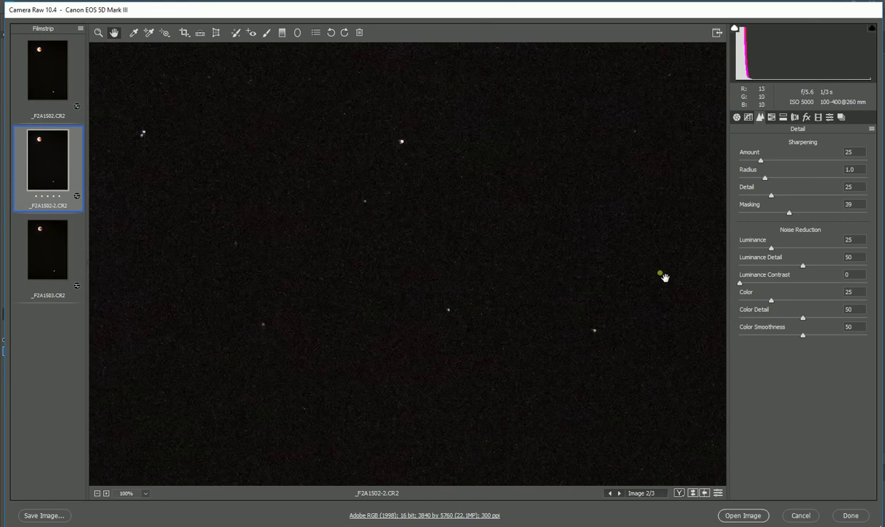
drag(772, 249, 807, 253)
drag(803, 251, 773, 250)
right_click(435, 208)
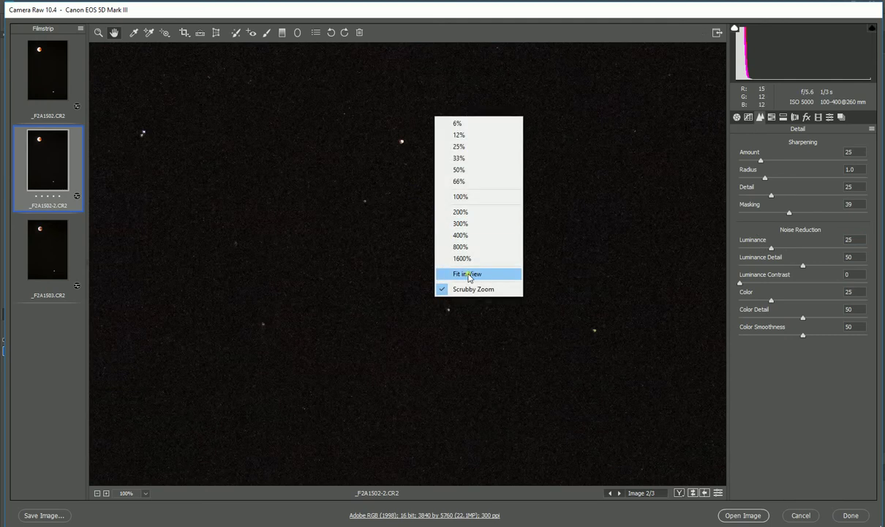
click(472, 275)
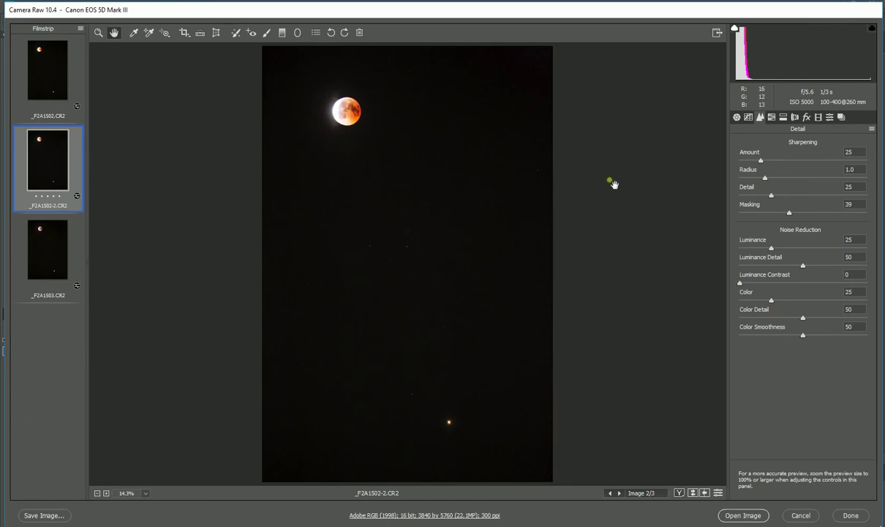
click(111, 34)
Raise Contrast to +100 alongside Clarity +100, comparing against neutral contrast.
click(738, 118)
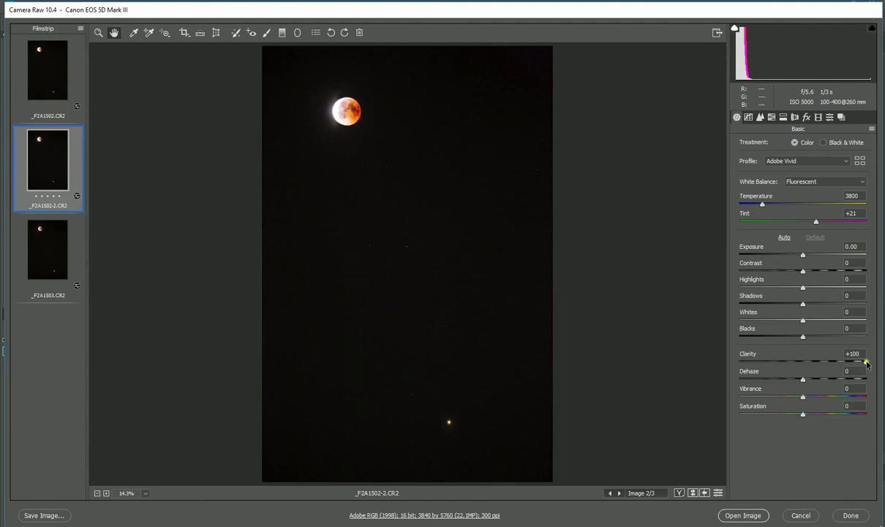
mouse_move(866, 363)
mouse_down()
mouse_move(761, 364)
mouse_move(878, 373)
mouse_up()
drag(803, 273, 869, 277)
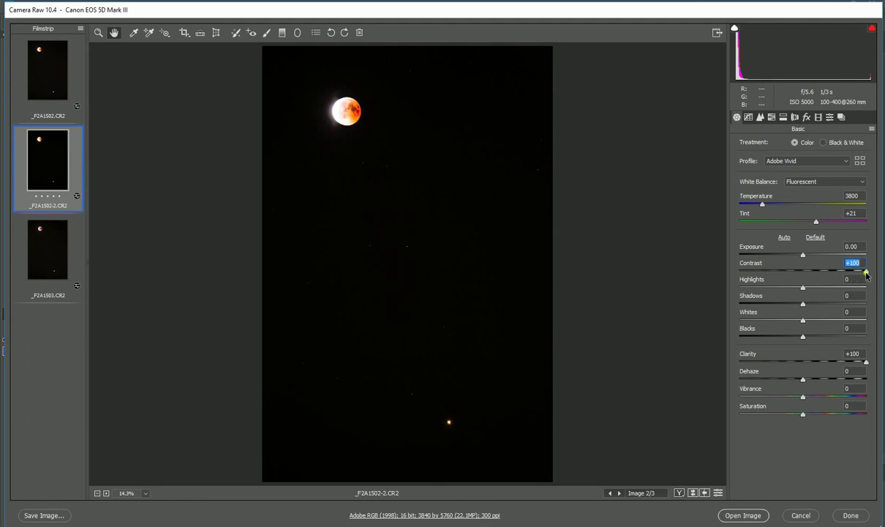
mouse_move(867, 273)
mouse_down()
mouse_move(804, 271)
mouse_move(882, 272)
mouse_up()
Draw a graduated filter downward from just below the moon with its Contrast lowered to about -21.
click(282, 36)
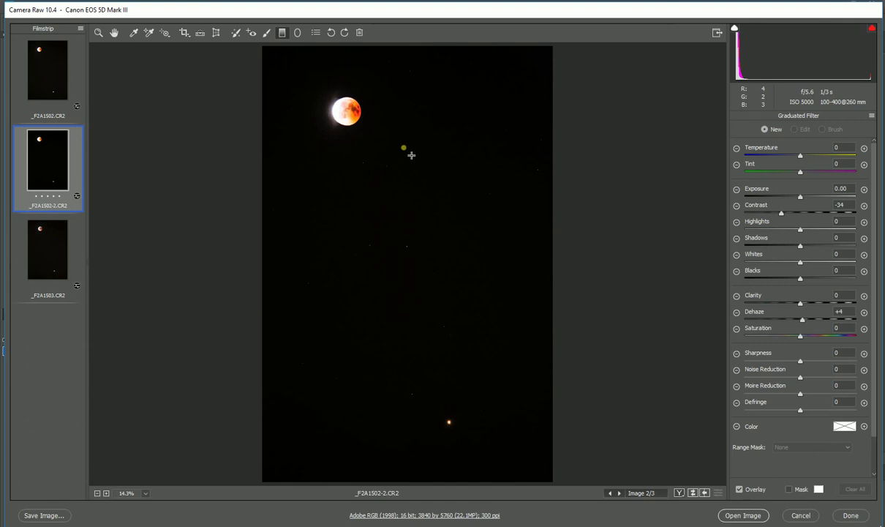
drag(411, 155, 411, 182)
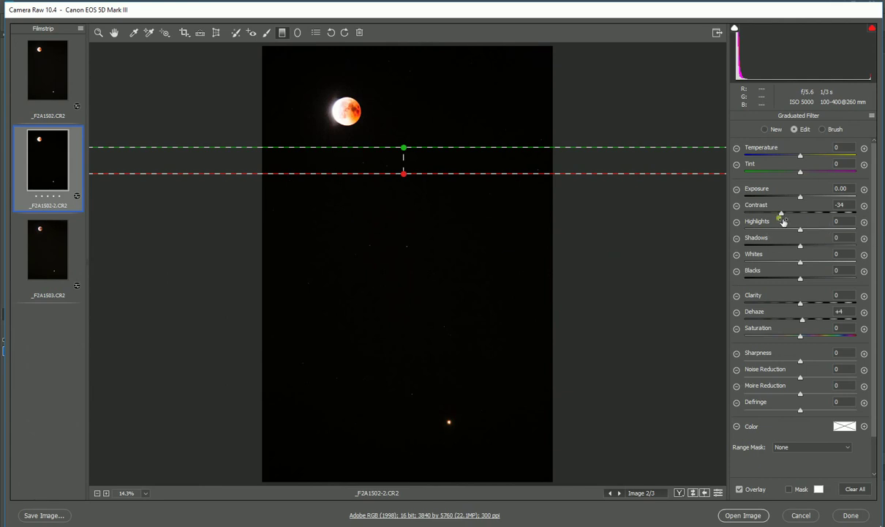
drag(781, 213, 801, 218)
drag(802, 215, 784, 215)
click(115, 32)
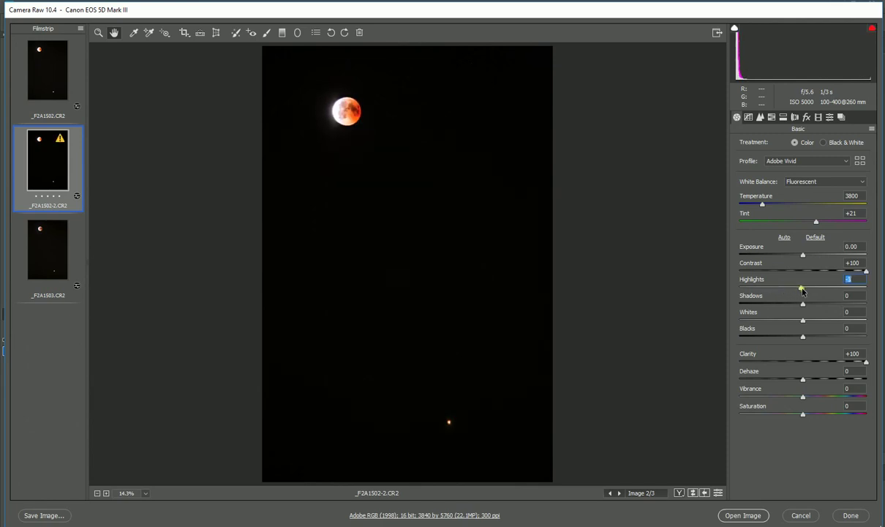
Ease Highlights down slightly and open _F2A1502-2.CR2 in Photoshop as a 16-bit document.
mouse_move(803, 290)
mouse_down()
mouse_move(776, 282)
mouse_move(806, 286)
mouse_move(797, 286)
mouse_up()
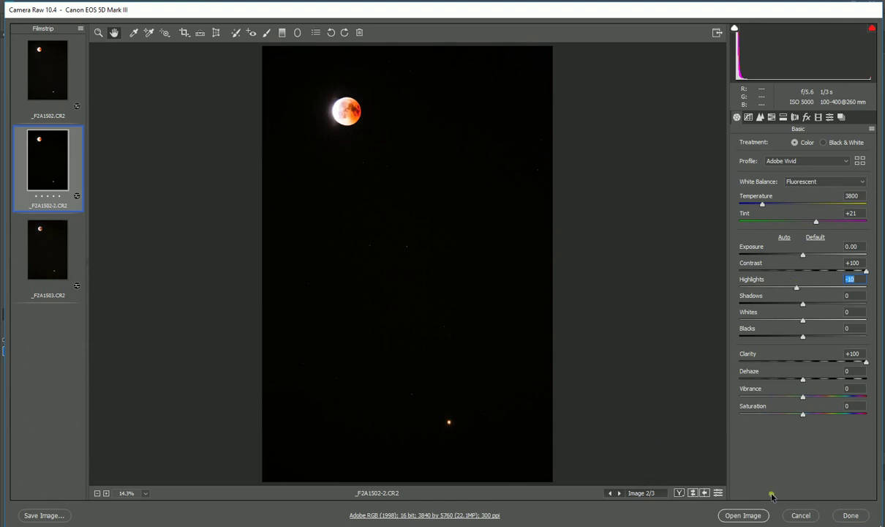
click(745, 516)
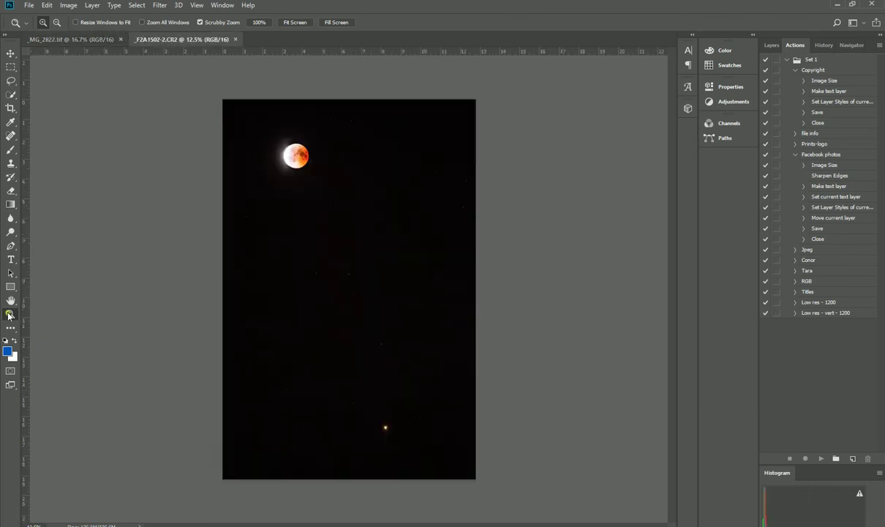
Zoom in on the moon and Mars, scroll around, then fit on screen and zoom out to 12.5%.
click(285, 262)
click(256, 129)
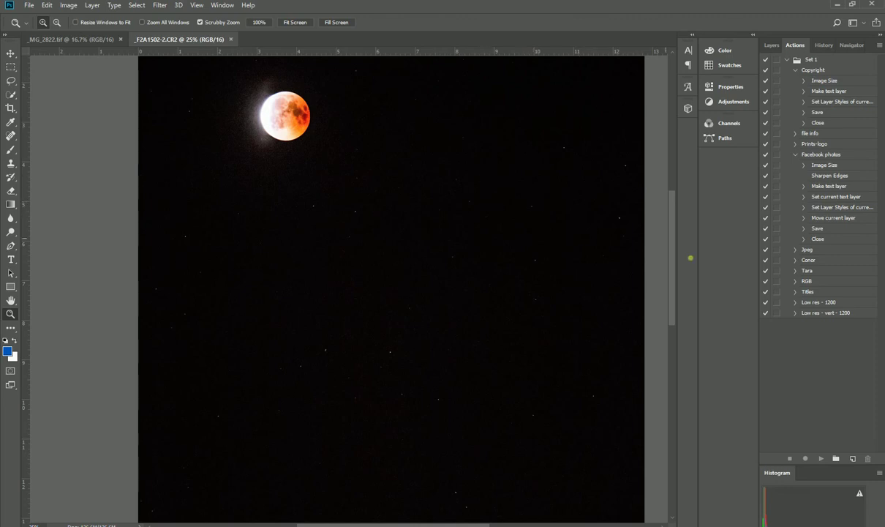
drag(673, 253, 675, 236)
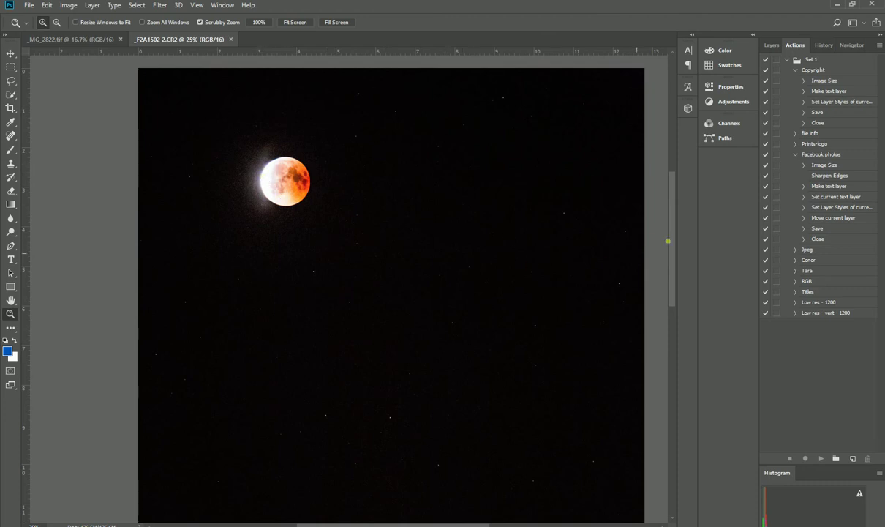
drag(670, 227, 666, 338)
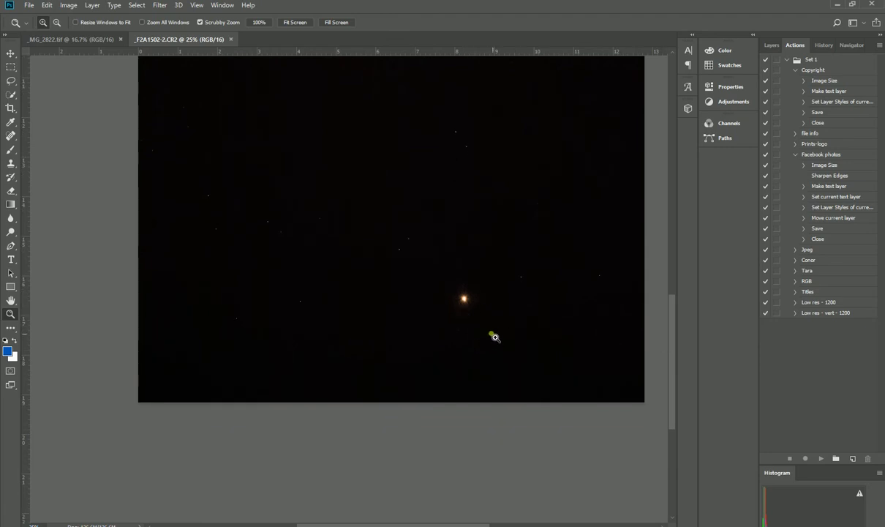
right_click(451, 158)
click(459, 163)
right_click(460, 166)
click(479, 221)
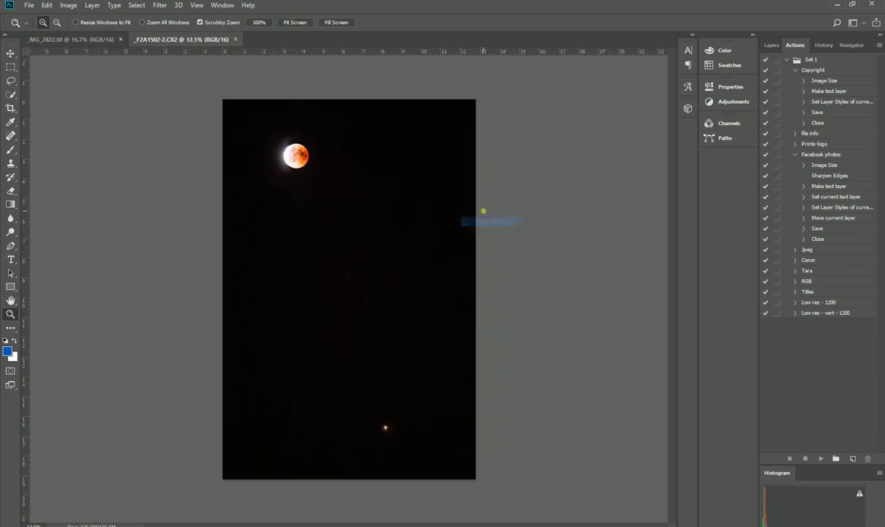
Apply Shadows/Highlights with Highlights Amount about 10% and a 57 px radius, checking the preview.
click(69, 5)
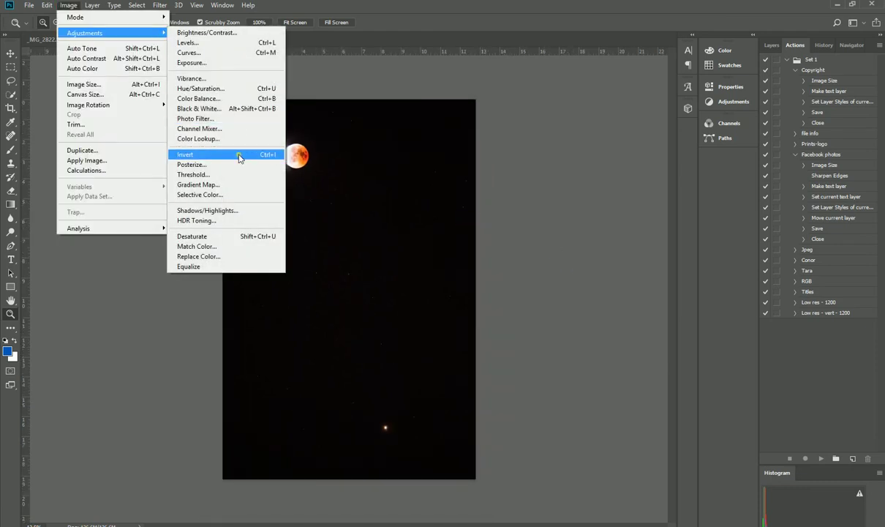
mouse_move(144, 34)
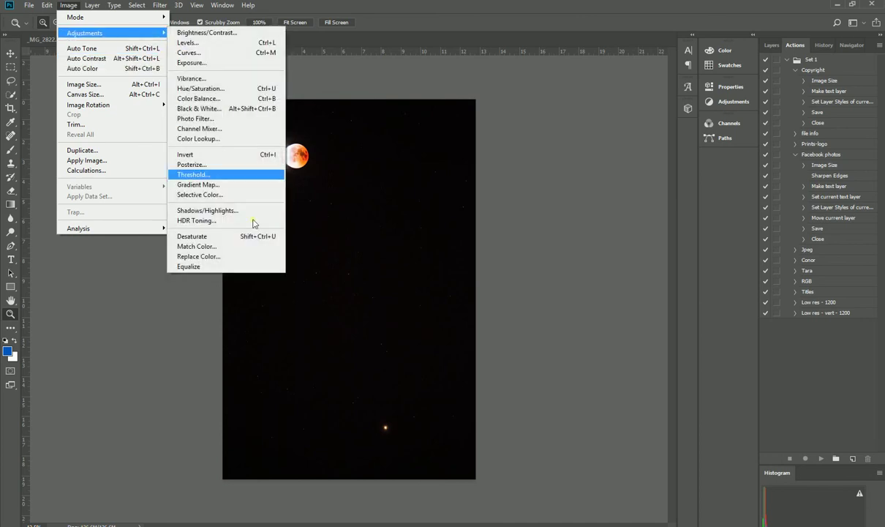
click(251, 209)
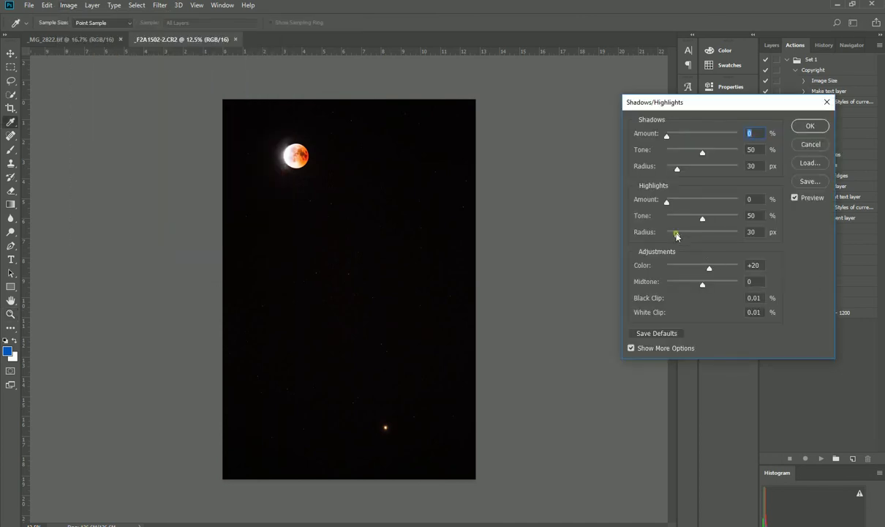
drag(666, 208, 678, 207)
drag(678, 207, 675, 207)
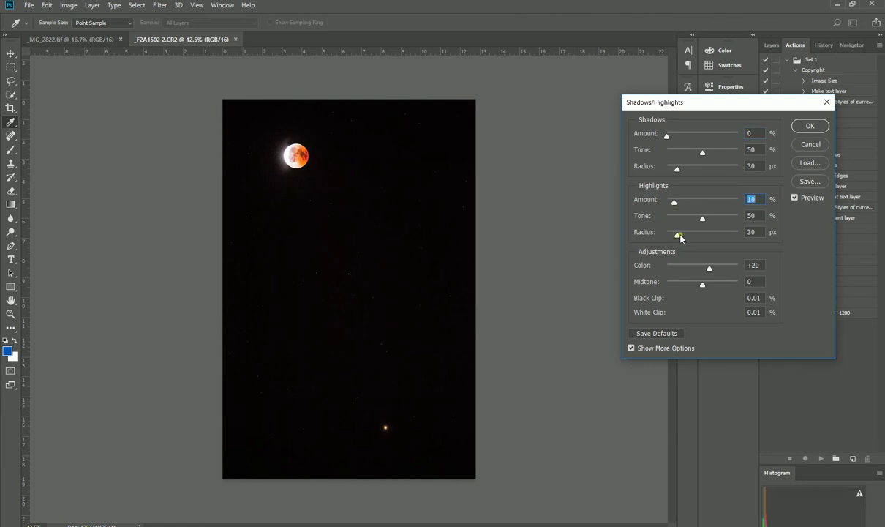
mouse_move(677, 235)
mouse_down()
mouse_move(698, 239)
mouse_move(678, 234)
mouse_up()
drag(674, 202, 675, 207)
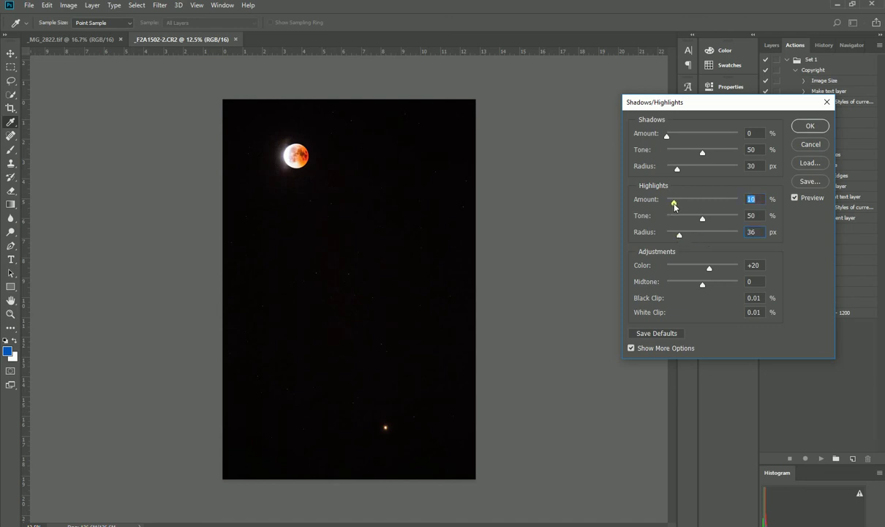
click(807, 197)
click(809, 199)
click(810, 126)
key(z)
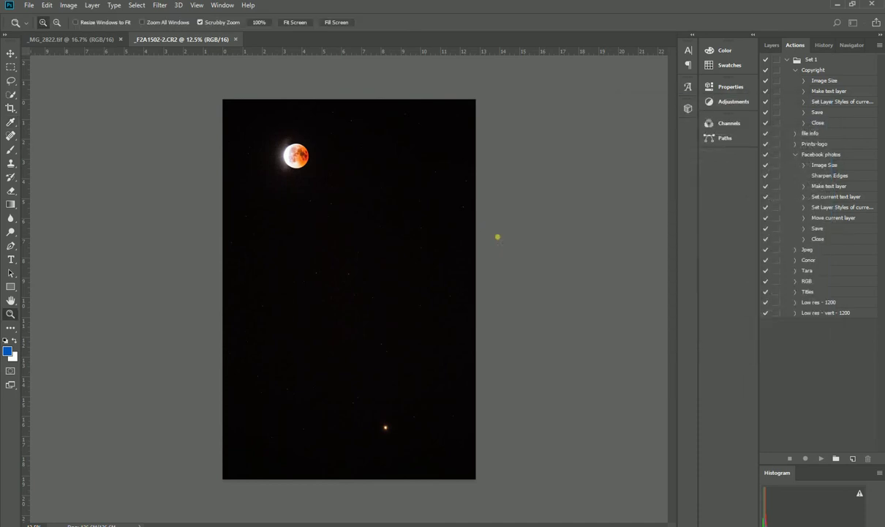
Apply a Curves adjustment pulling 64 down to 53 and lifting 188 up to 192.
click(68, 5)
mouse_move(97, 32)
click(192, 54)
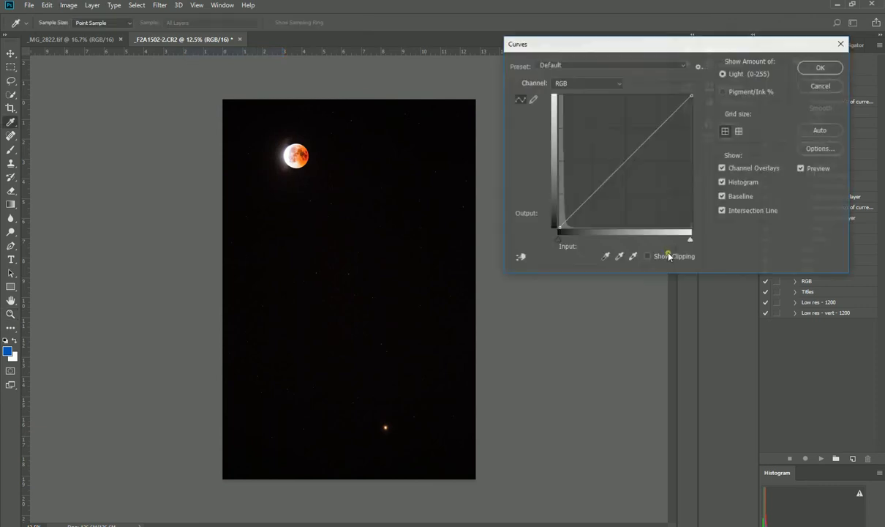
drag(593, 196, 597, 205)
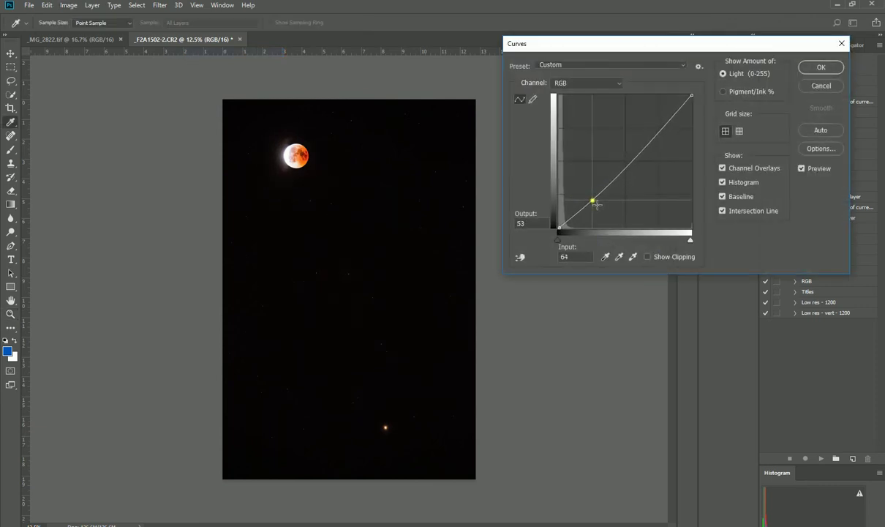
drag(647, 145, 661, 132)
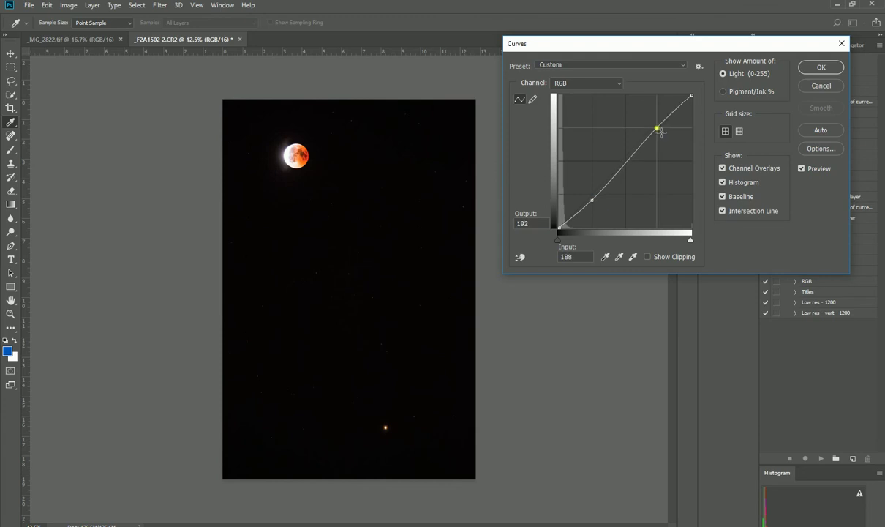
click(808, 170)
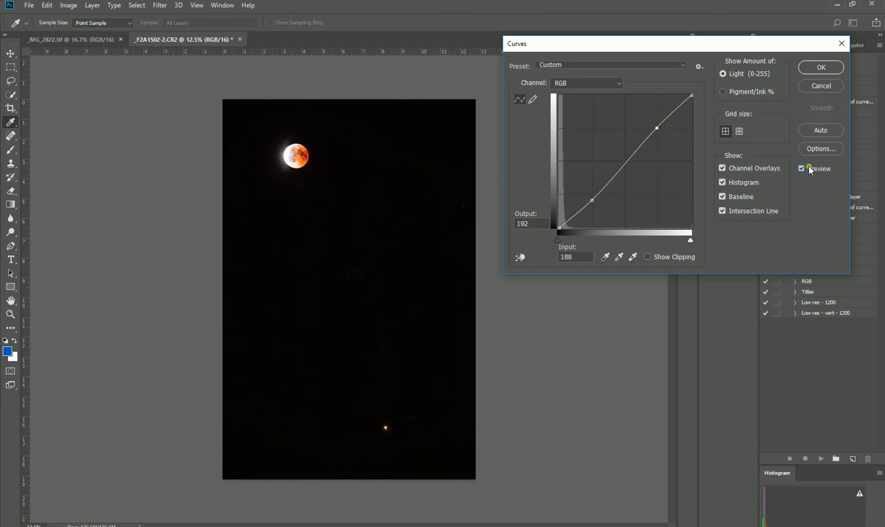
click(818, 68)
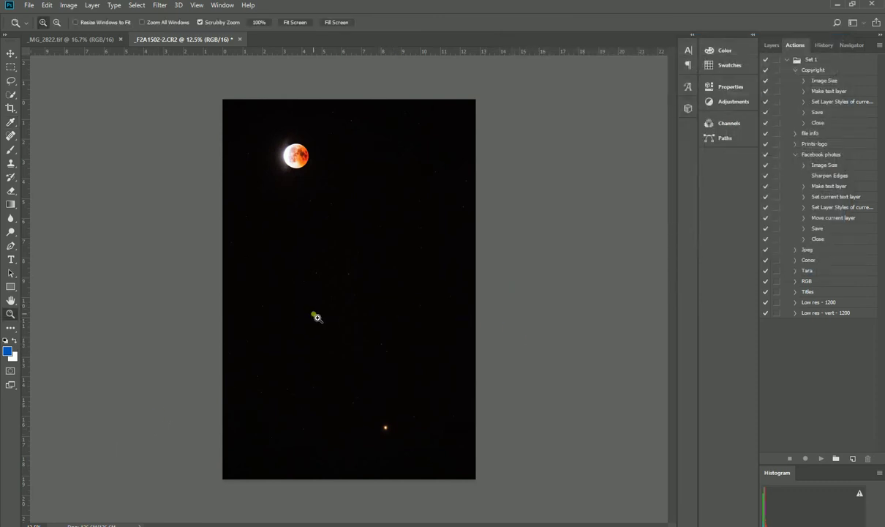
click(314, 316)
click(314, 316)
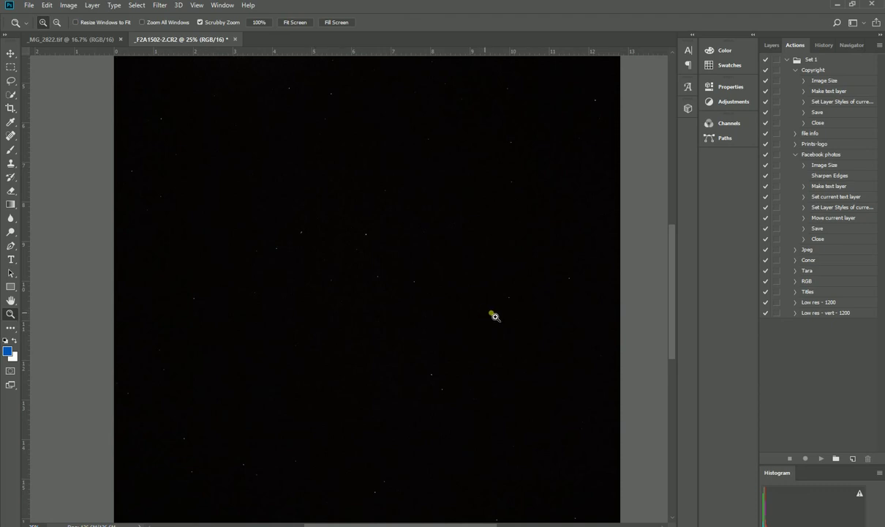
drag(669, 270, 671, 227)
right_click(337, 207)
click(358, 208)
right_click(357, 209)
click(400, 262)
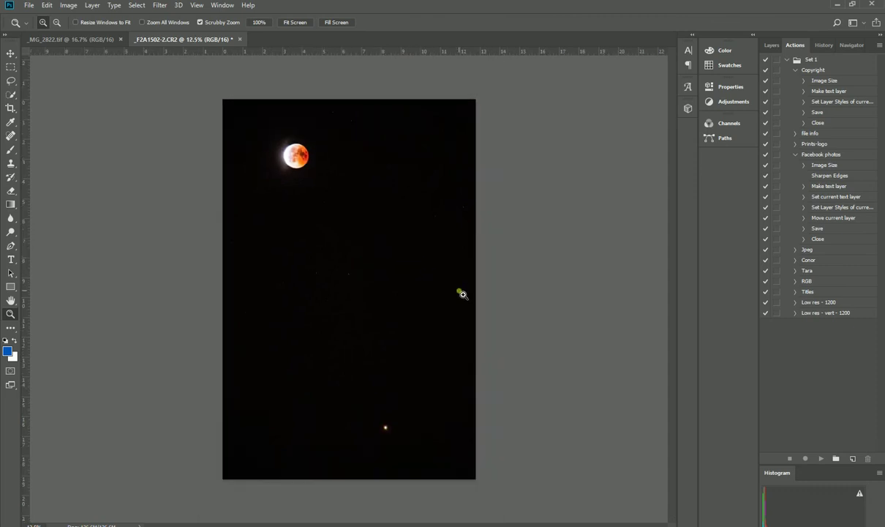